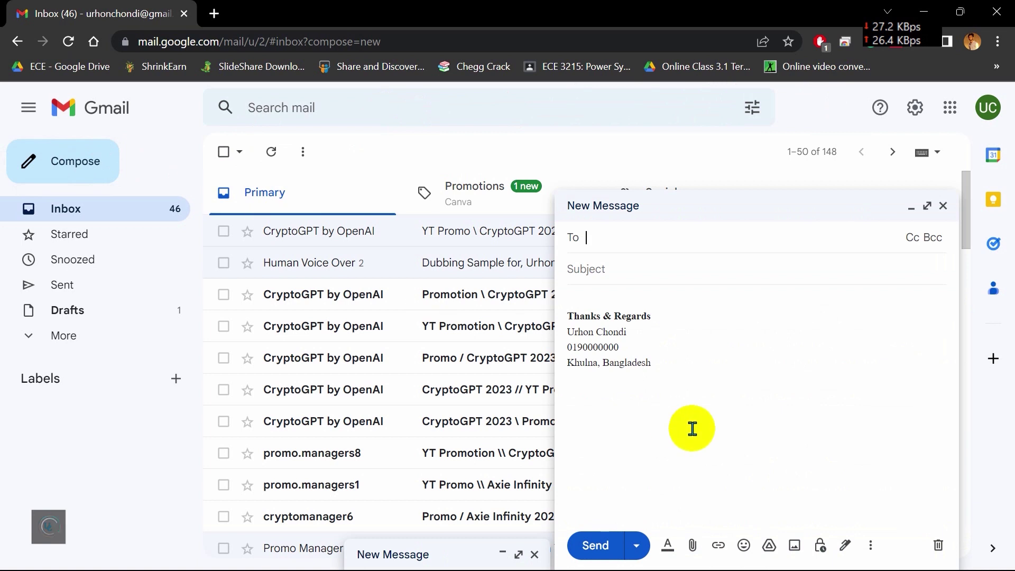
{"action": "left_click_drag", "start_coordinate": [659, 365], "coordinate": [577, 318]}
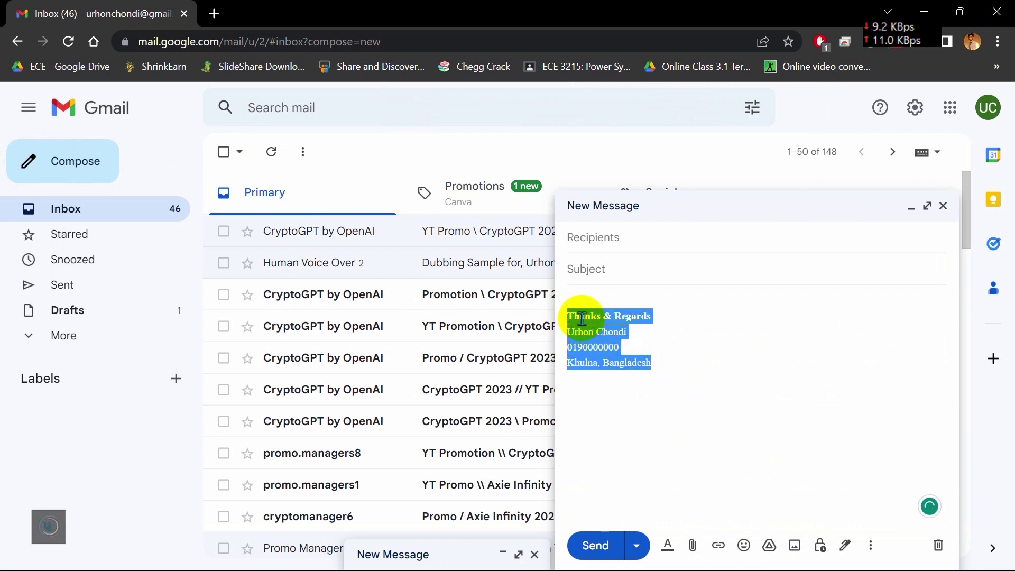
{"action": "left_click", "coordinate": [722, 390]}
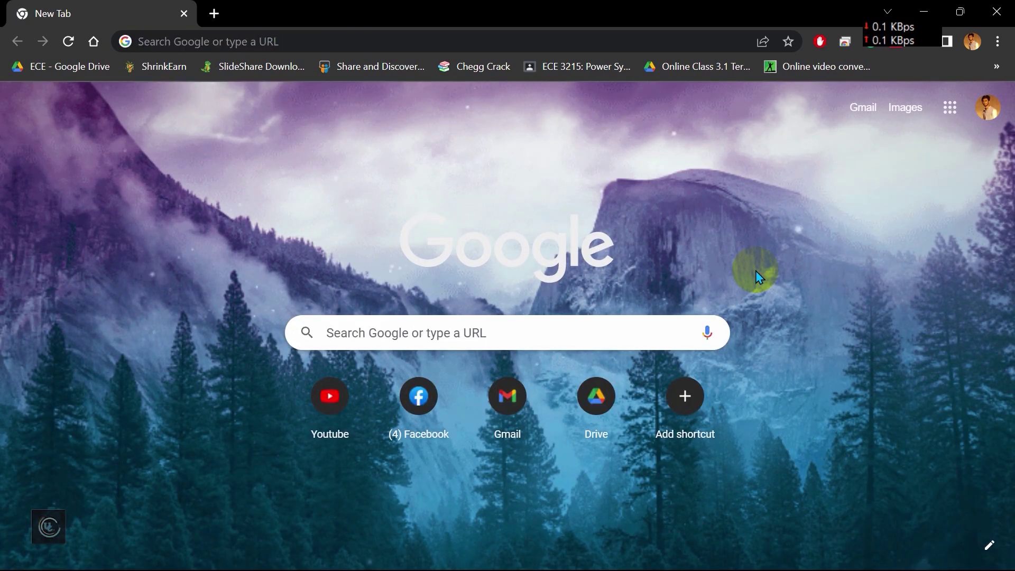
Open the Gmail inbox and go to the full mail settings
{"action": "left_click", "coordinate": [516, 414]}
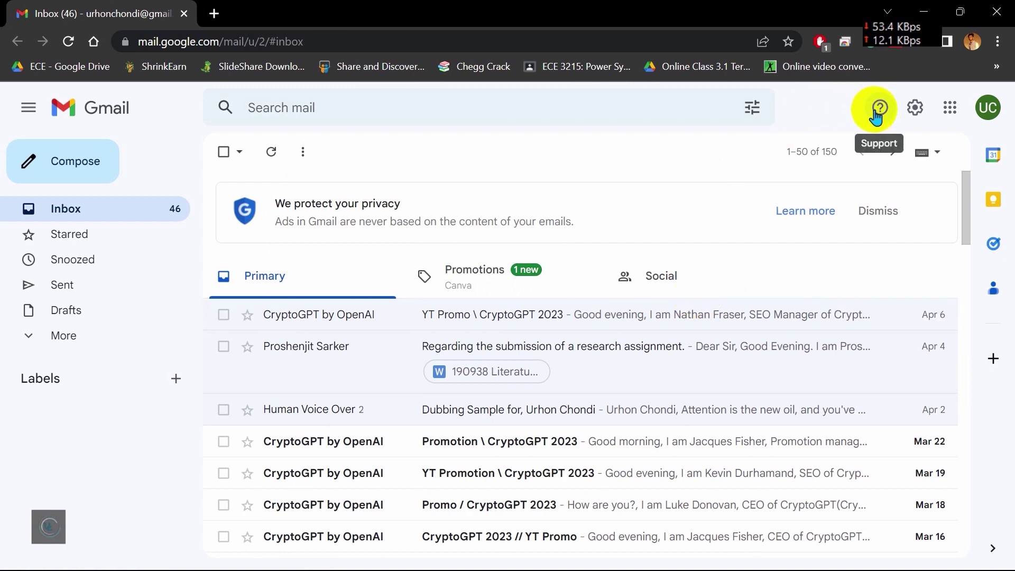
{"action": "left_click", "coordinate": [914, 109]}
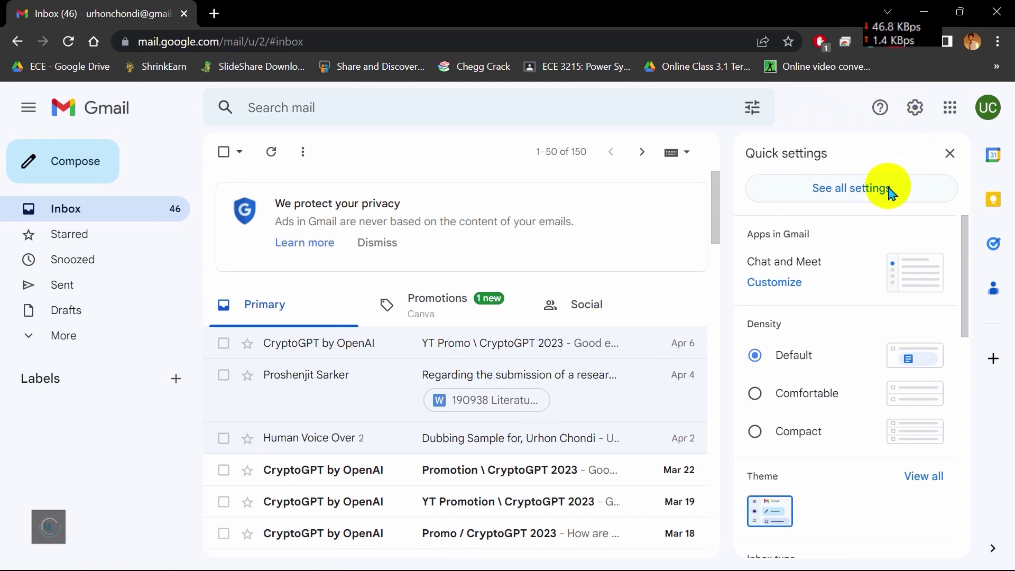
{"action": "left_click", "coordinate": [890, 191]}
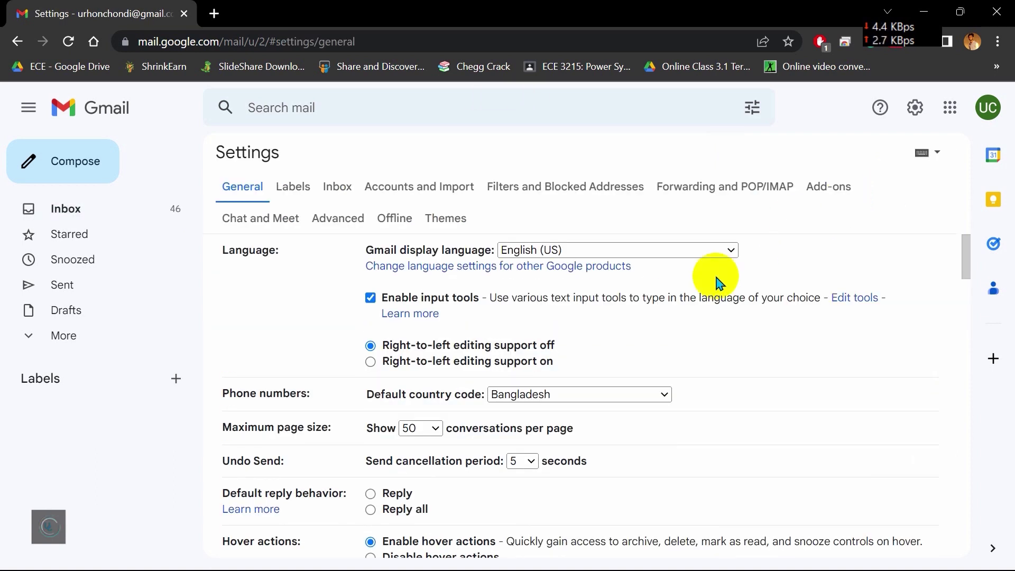
Create a new email signature named "Demo Signature" in the general settings
{"action": "scroll", "coordinate": [782, 349], "scroll_direction": "down", "scroll_amount": 8}
{"action": "scroll", "coordinate": [781, 347], "scroll_direction": "down", "scroll_amount": 7}
{"action": "scroll", "coordinate": [781, 347], "scroll_direction": "down", "scroll_amount": 12}
{"action": "scroll", "coordinate": [779, 347], "scroll_direction": "down", "scroll_amount": 5}
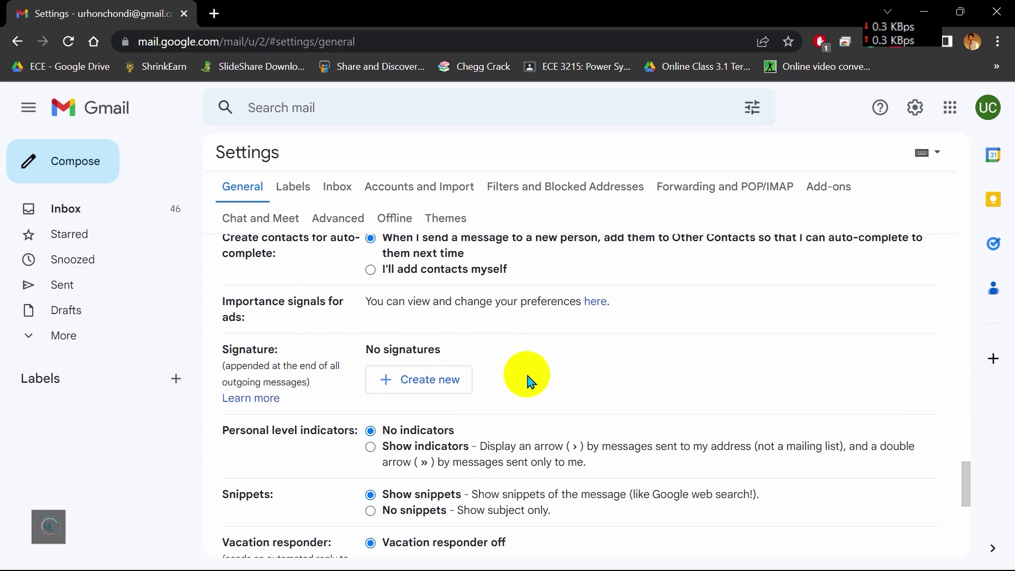
{"action": "left_click", "coordinate": [422, 386]}
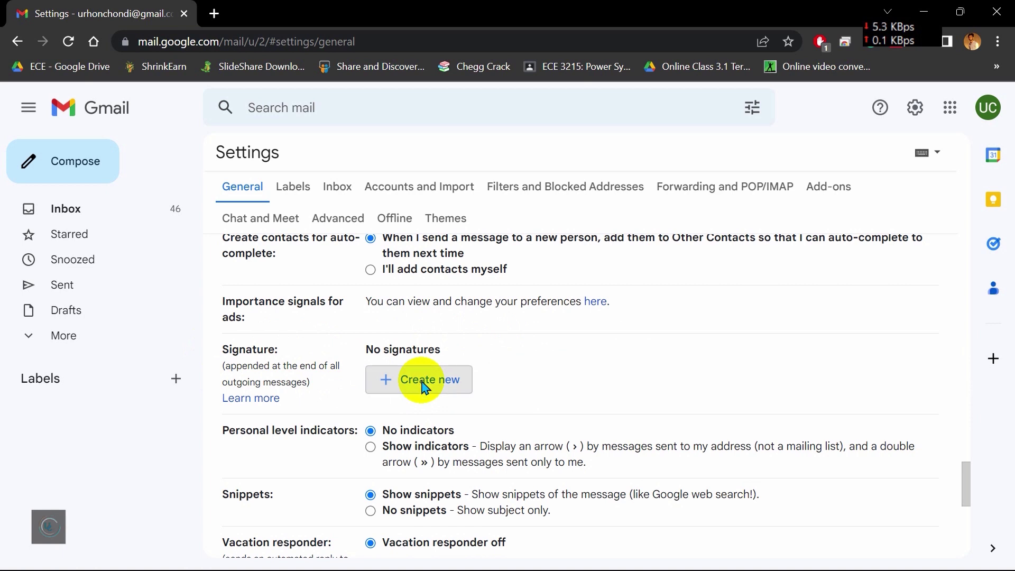
{"action": "left_click", "coordinate": [475, 320]}
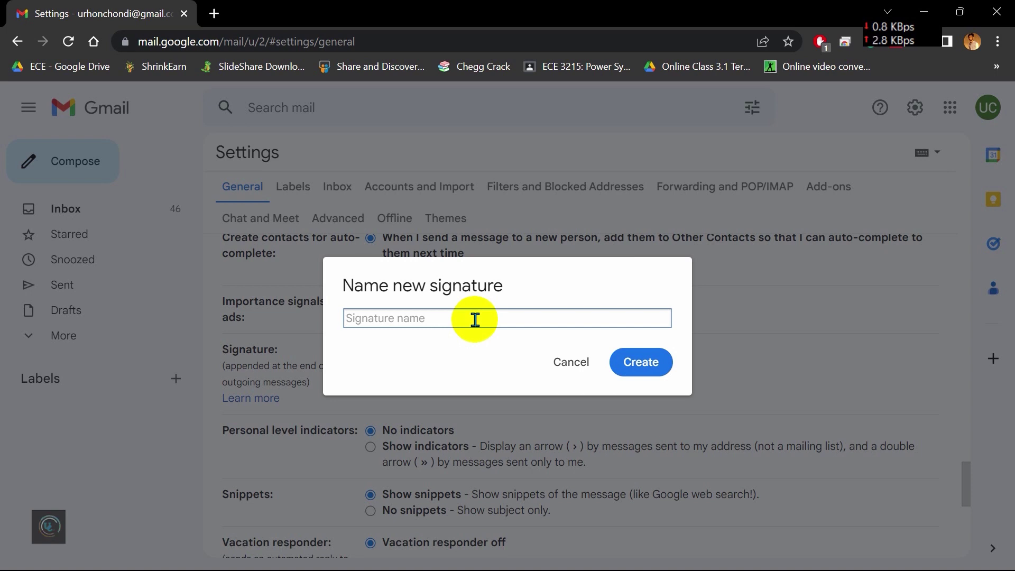
{"action": "type", "text": "Demo "}
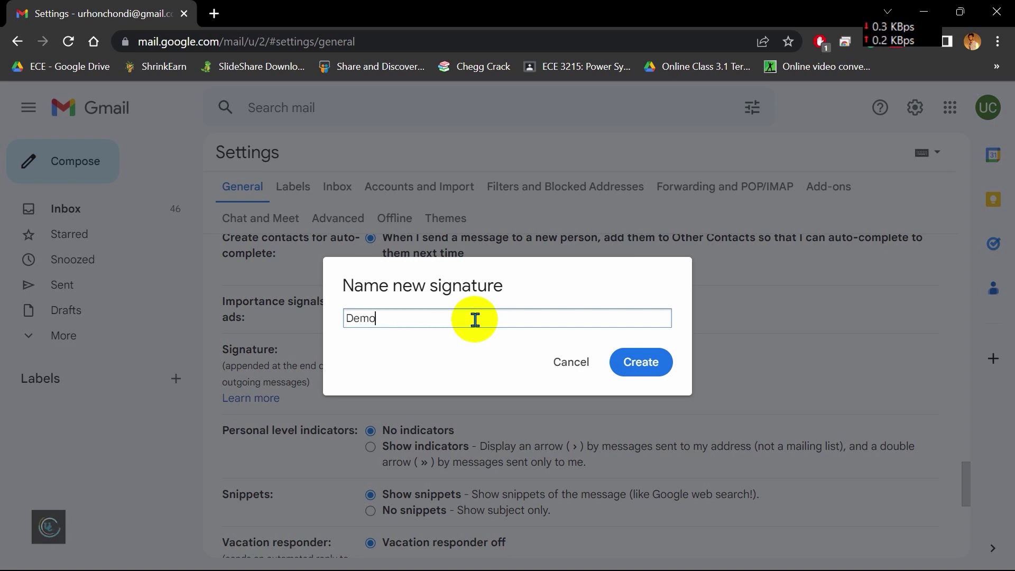
{"action": "type", "text": "Signature"}
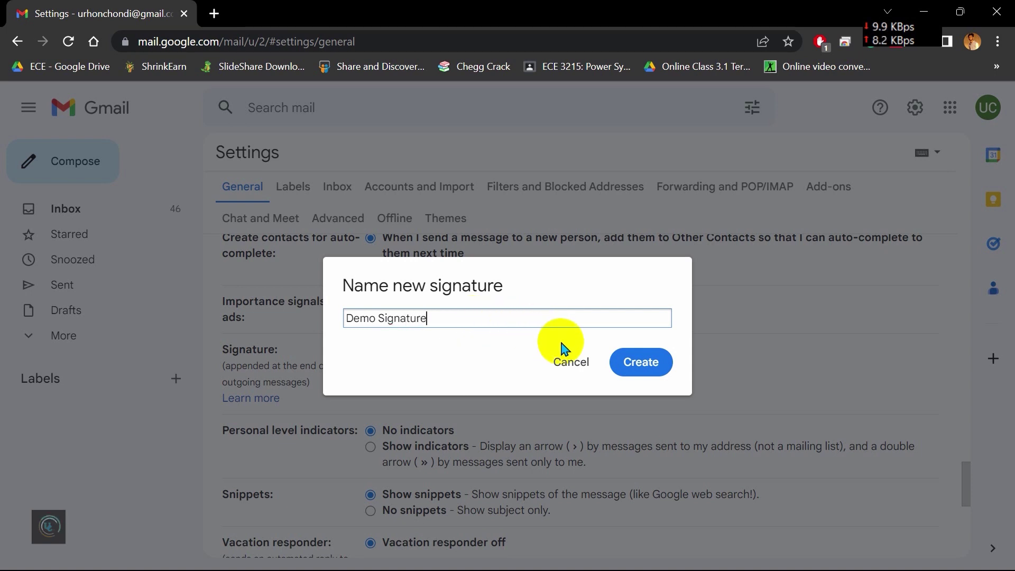
{"action": "left_click", "coordinate": [642, 364]}
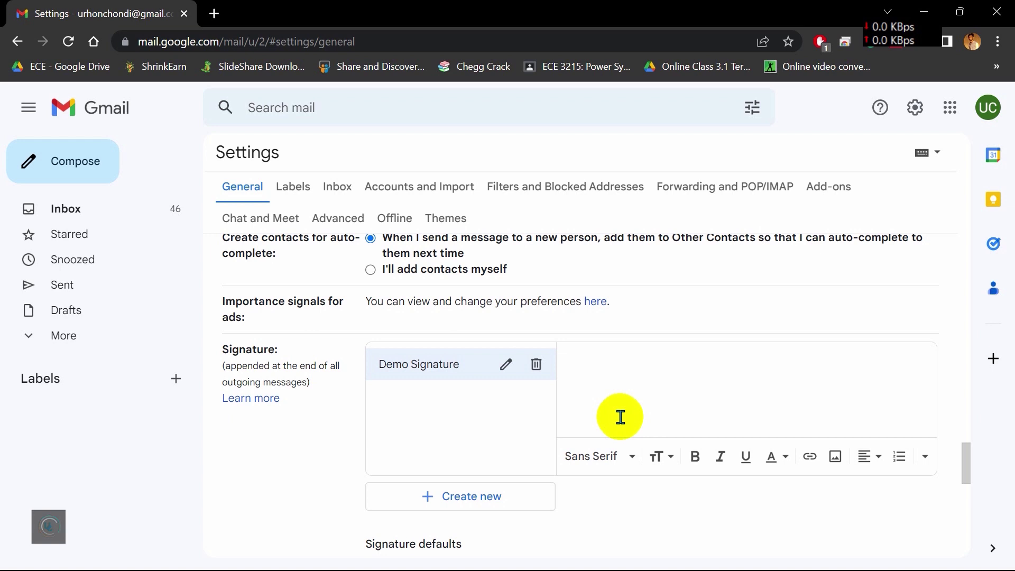
Enter "Thanks & Regards" as the first line of the signature and format it in bold Serif
{"action": "left_click", "coordinate": [615, 388]}
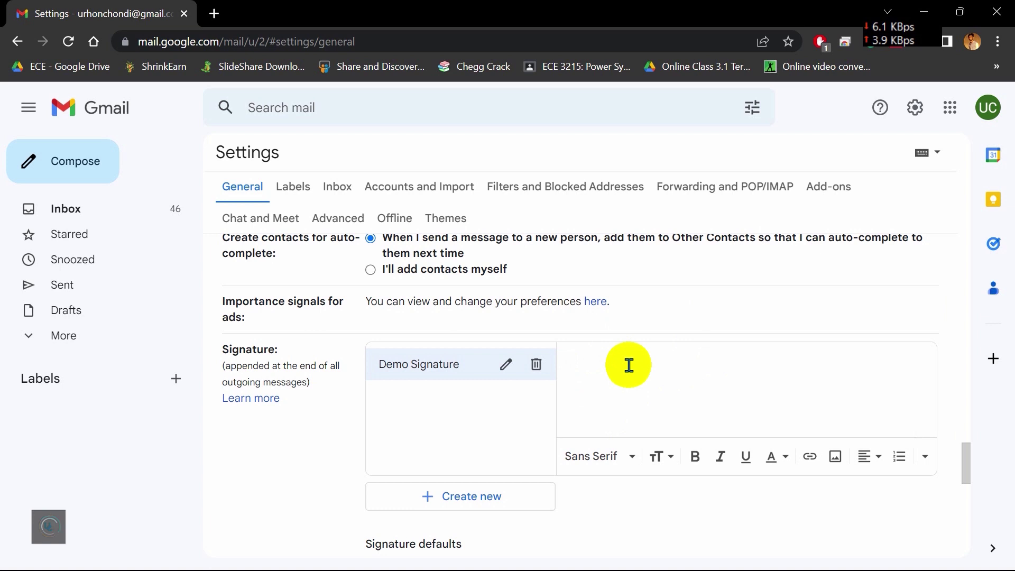
{"action": "type", "text": "nks & Regards"}
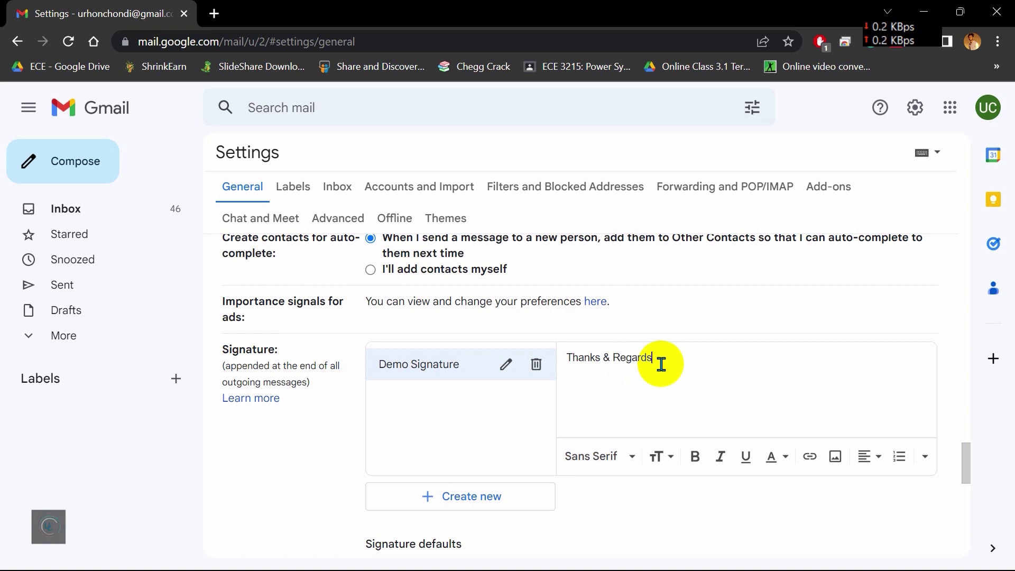
{"action": "left_click_drag", "start_coordinate": [660, 361], "coordinate": [566, 349]}
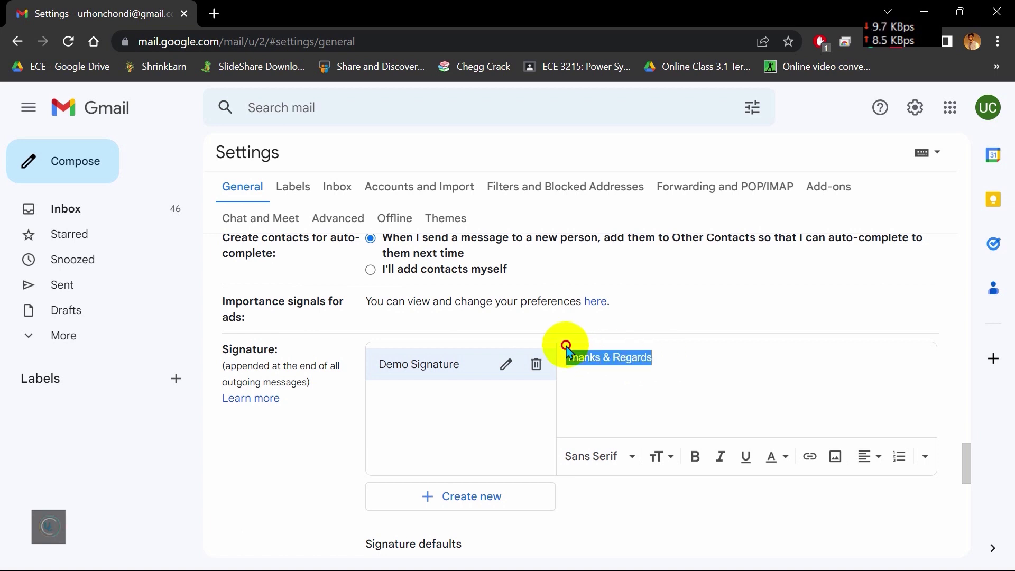
{"action": "left_click", "coordinate": [696, 459]}
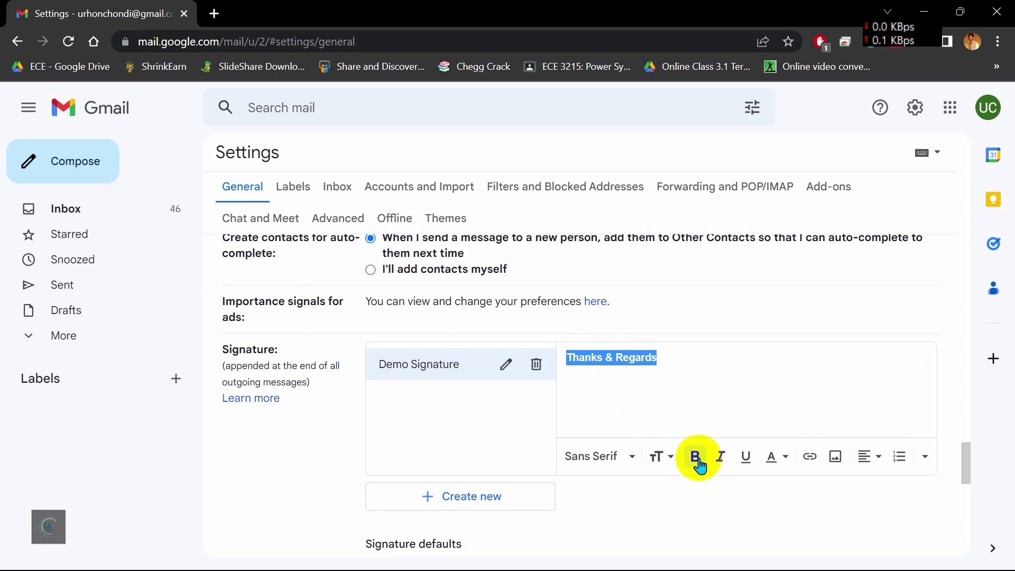
{"action": "left_click", "coordinate": [632, 457]}
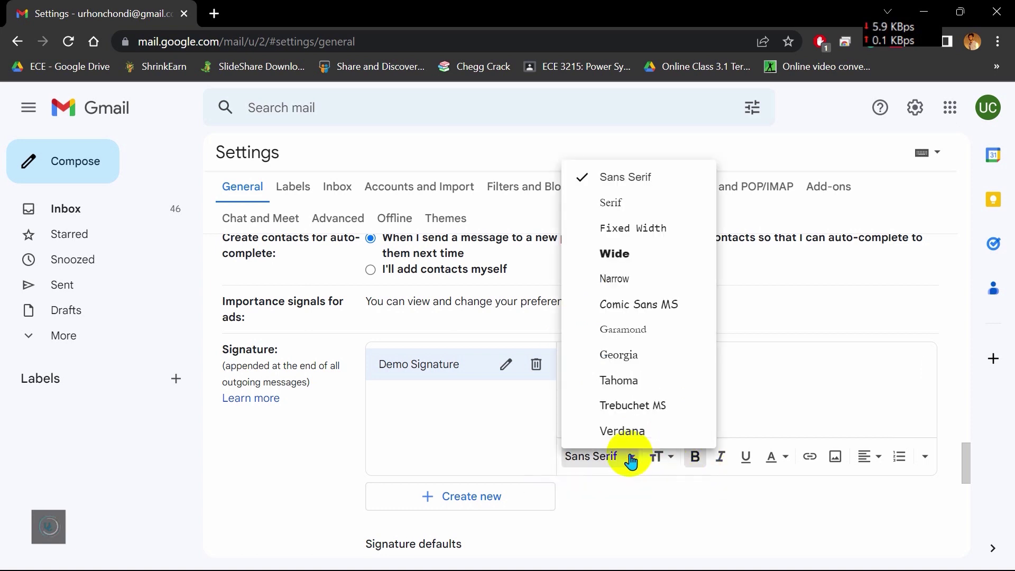
{"action": "left_click", "coordinate": [628, 211]}
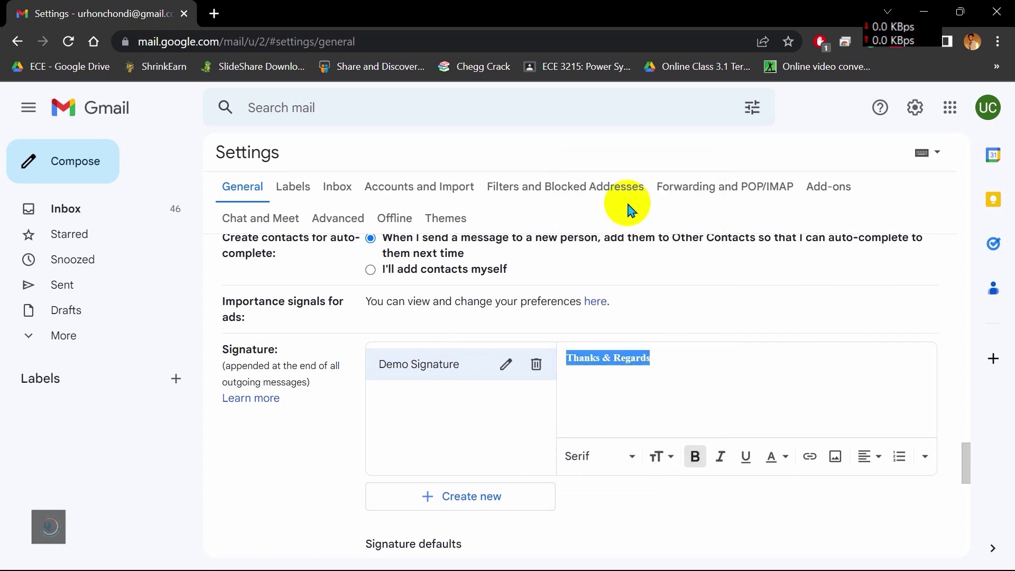
{"action": "left_click", "coordinate": [666, 458]}
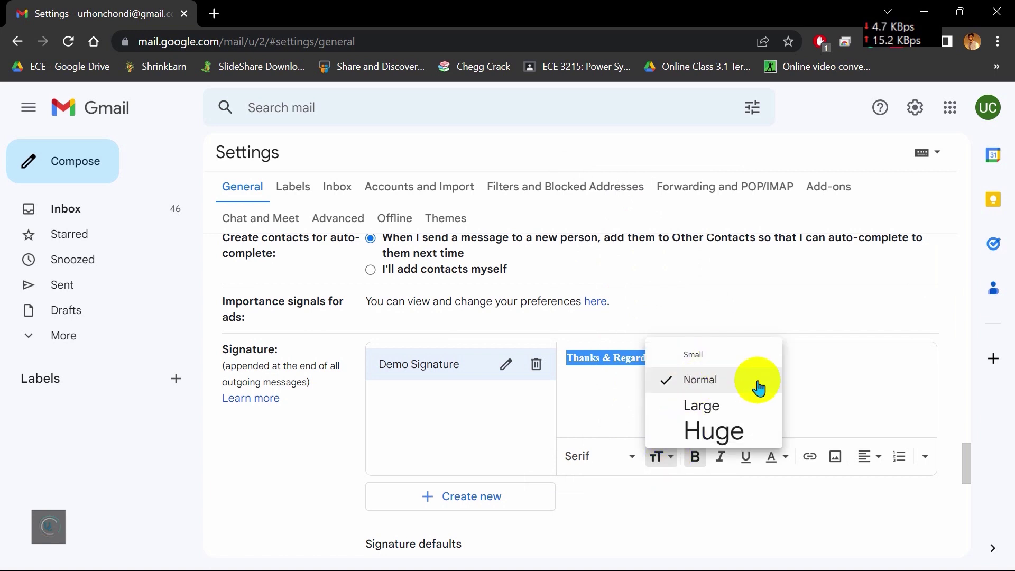
{"action": "left_click", "coordinate": [862, 390]}
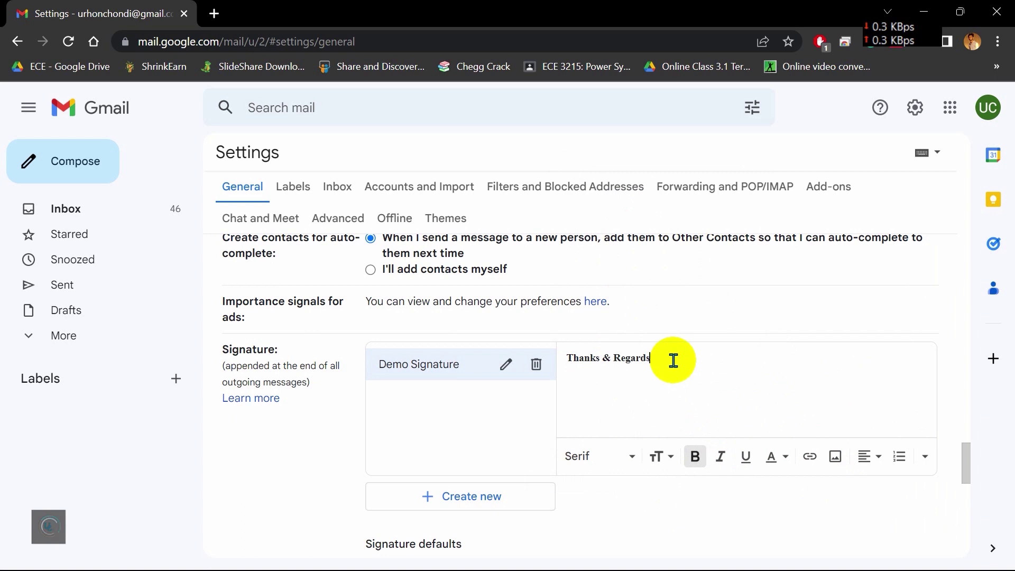
Add the non-bold placeholder lines "Name" and "con Ifo" below "Thanks & Regards"
{"action": "key", "text": "Return"}
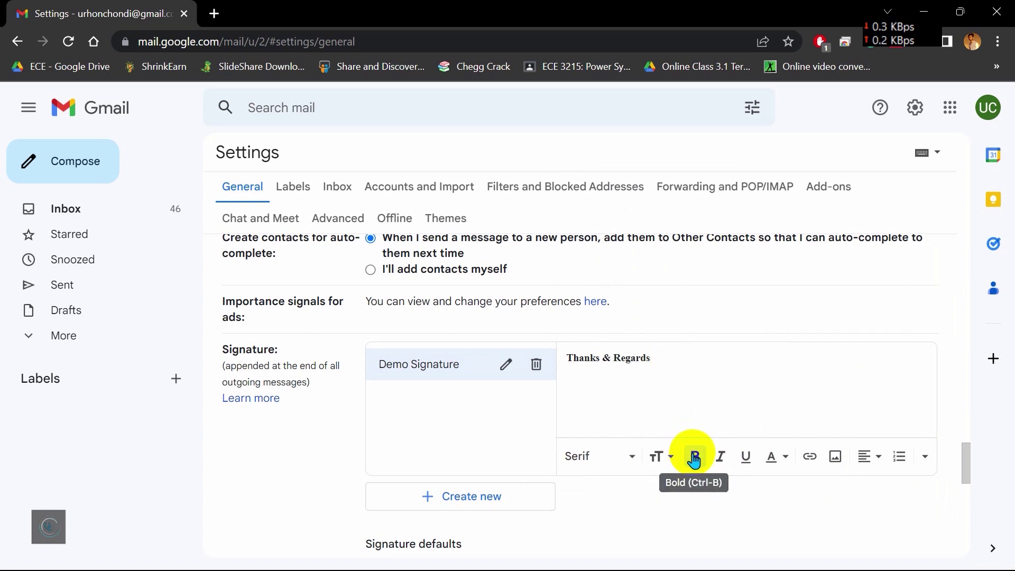
{"action": "left_click", "coordinate": [695, 456]}
{"action": "type", "text": "Nam"}
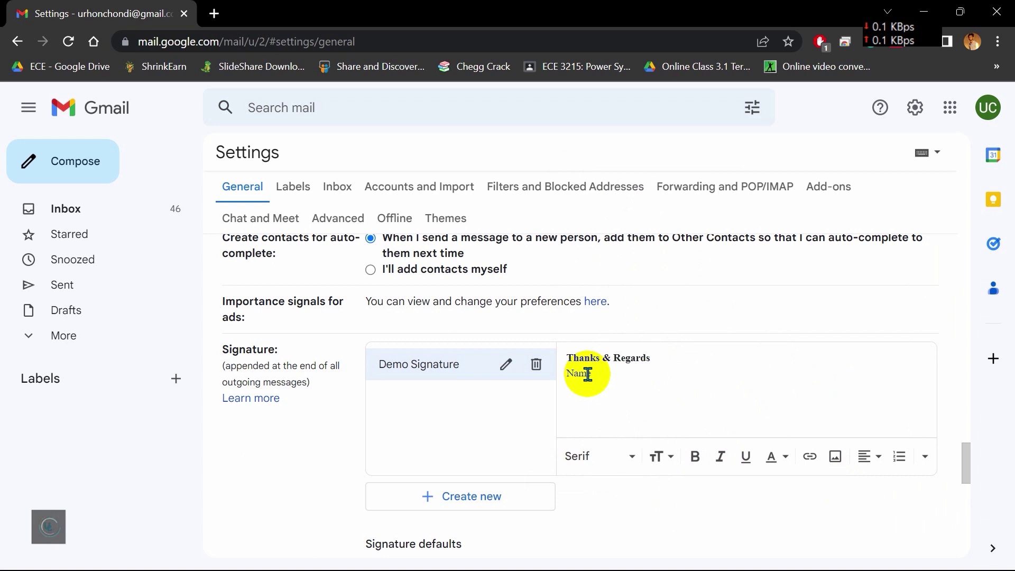
{"action": "type", "text": "e "}
{"action": "type", "text": "con lfd"}
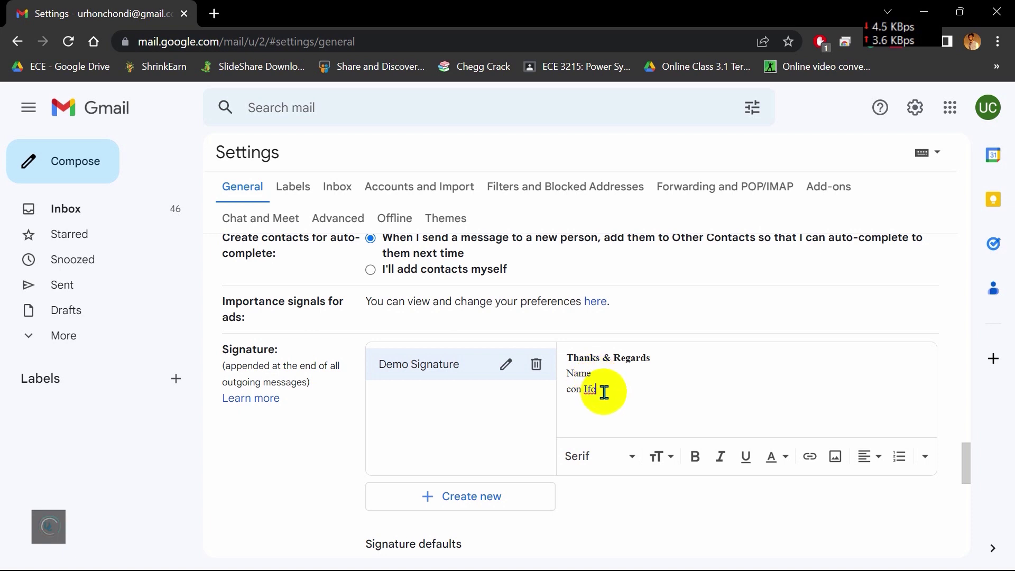
Replace the signature text with a pasted block of "Thanks & Regards", the sender's full name, the phone number and the line "Adress"
{"action": "left_click_drag", "start_coordinate": [596, 391], "coordinate": [572, 358]}
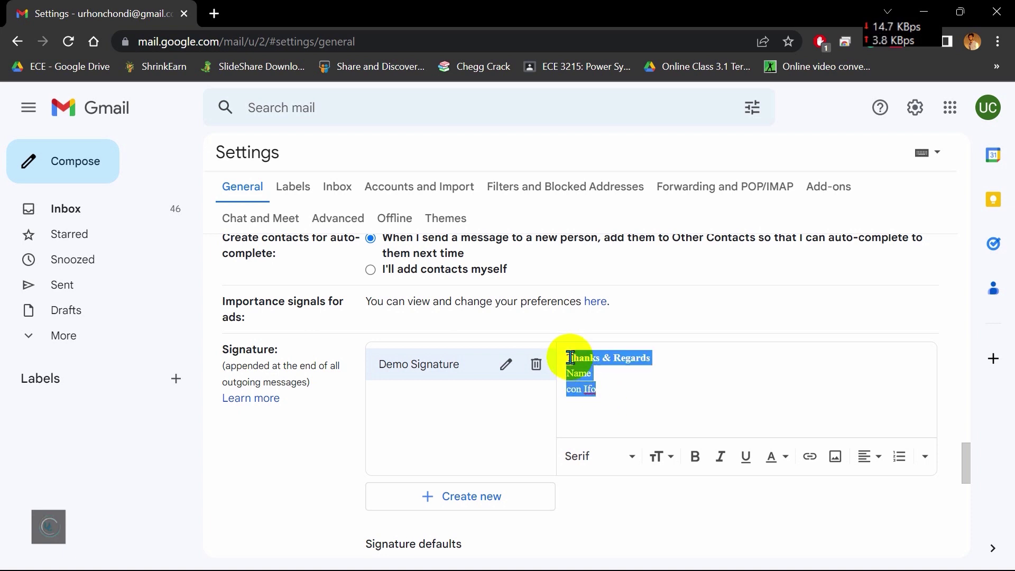
{"action": "left_click", "coordinate": [602, 388]}
{"action": "left_click_drag", "start_coordinate": [600, 390], "coordinate": [566, 359]}
{"action": "key", "text": "ctrl+v"}
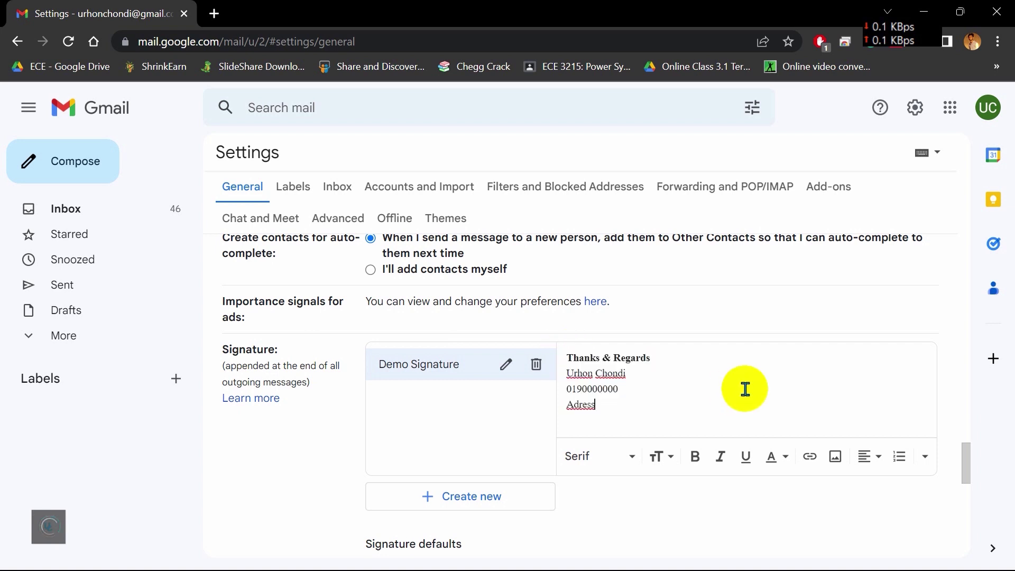
Set Demo Signature as the default signature for both new emails and replies/forwards
{"action": "scroll", "coordinate": [745, 391], "scroll_direction": "down", "scroll_amount": 5}
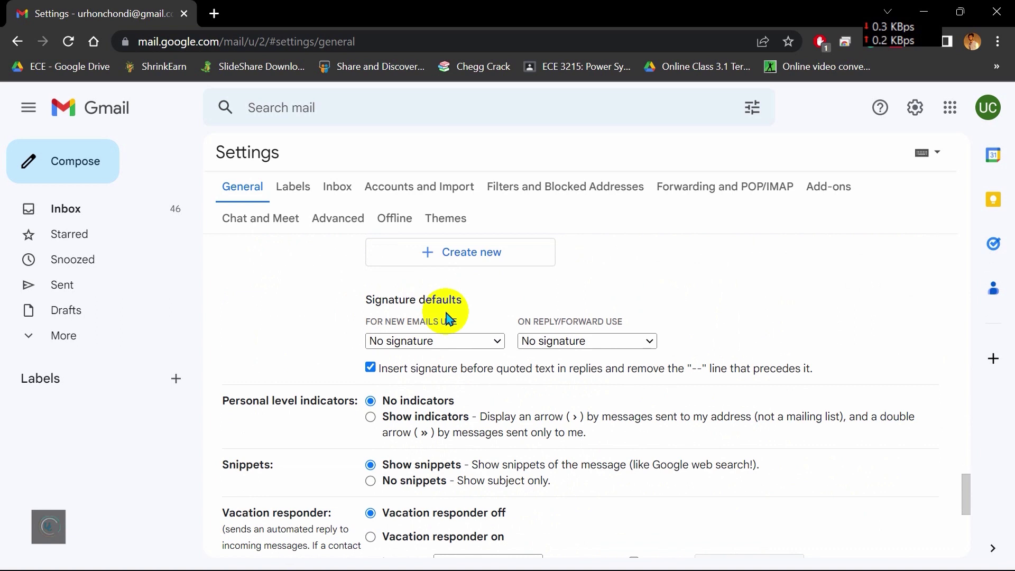
{"action": "scroll", "coordinate": [363, 276], "scroll_direction": "up", "scroll_amount": 3}
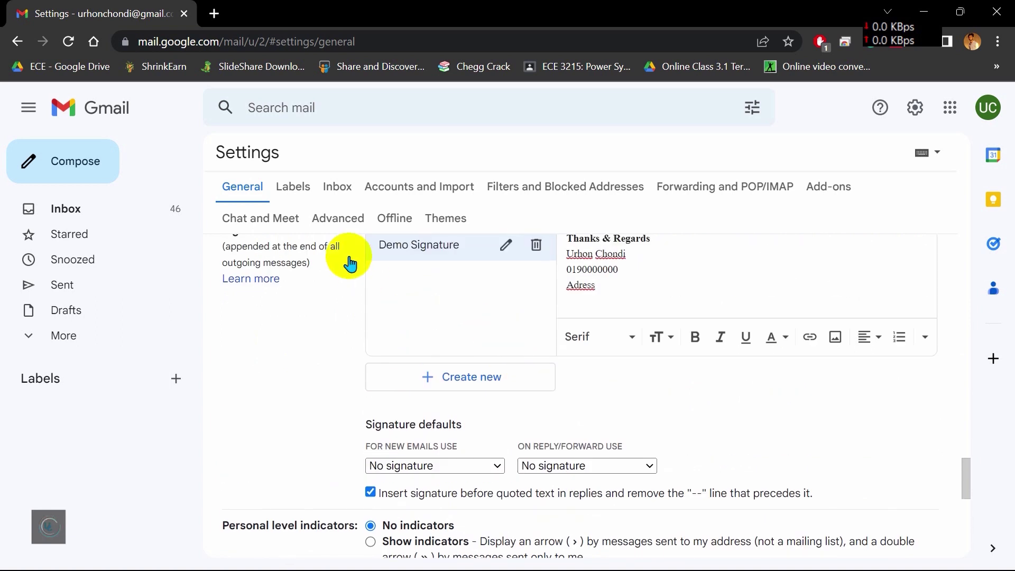
{"action": "scroll", "coordinate": [447, 314], "scroll_direction": "up", "scroll_amount": 2}
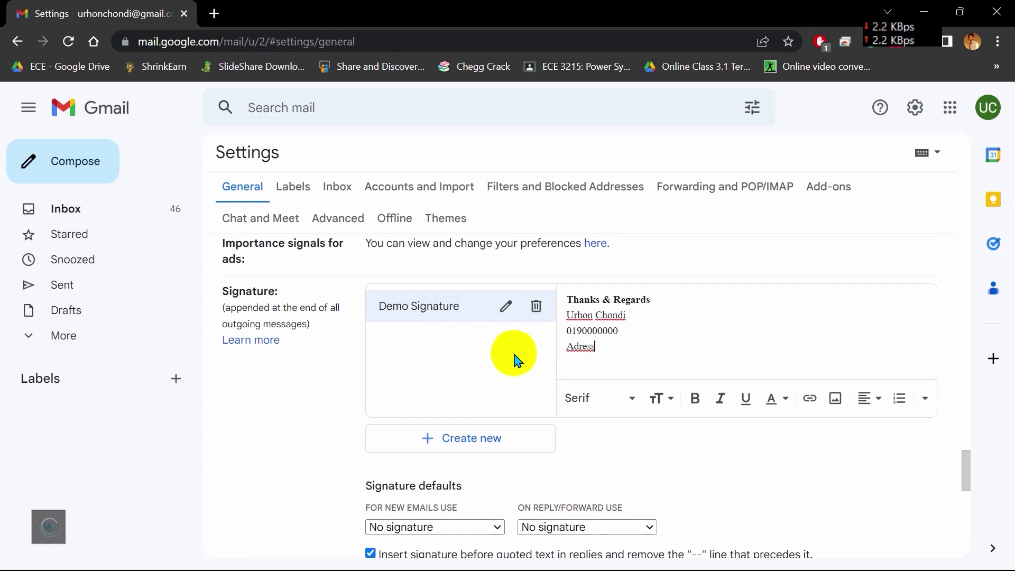
{"action": "scroll", "coordinate": [514, 361], "scroll_direction": "down", "scroll_amount": 2}
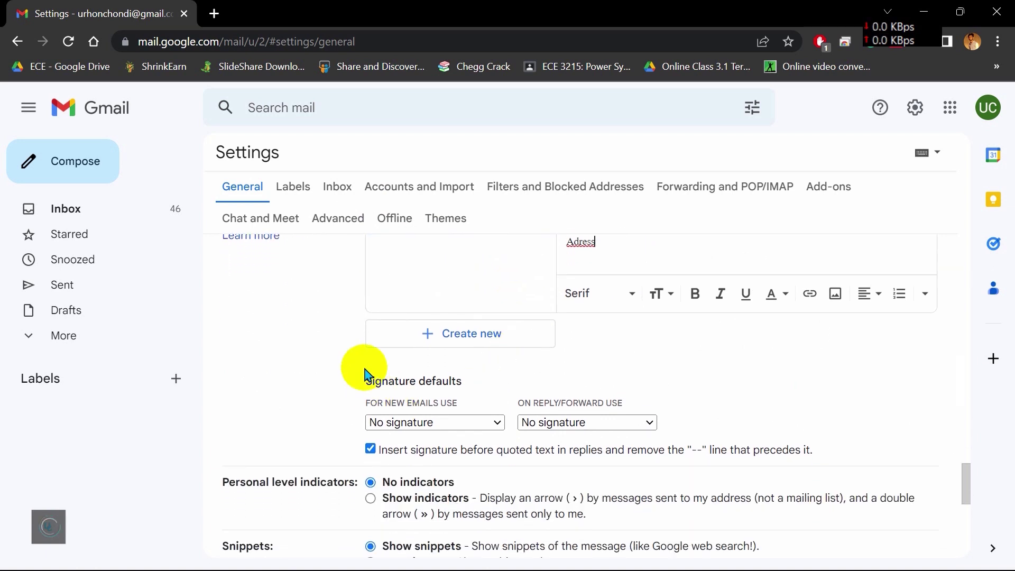
{"action": "left_click", "coordinate": [498, 423]}
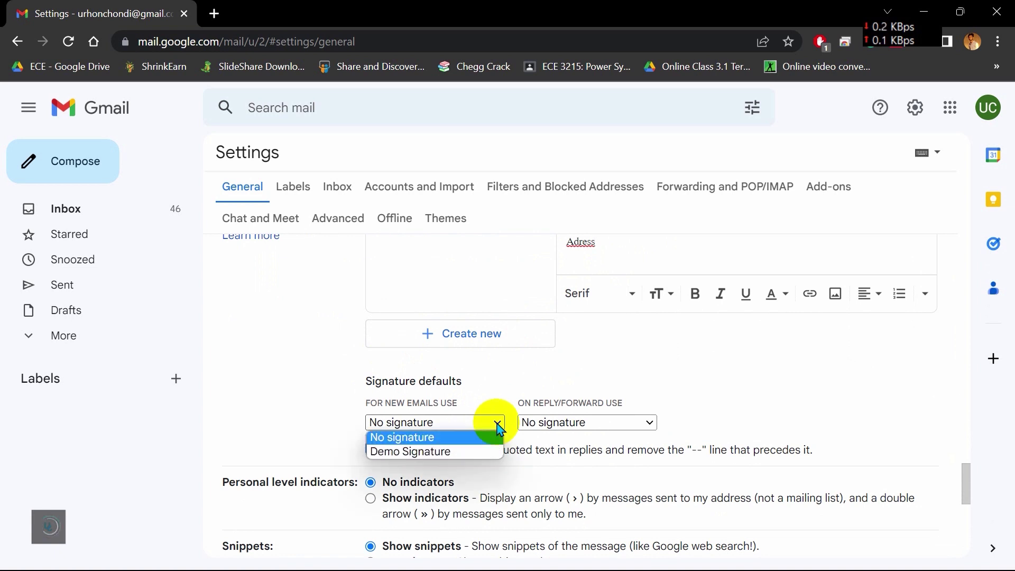
{"action": "left_click", "coordinate": [450, 453]}
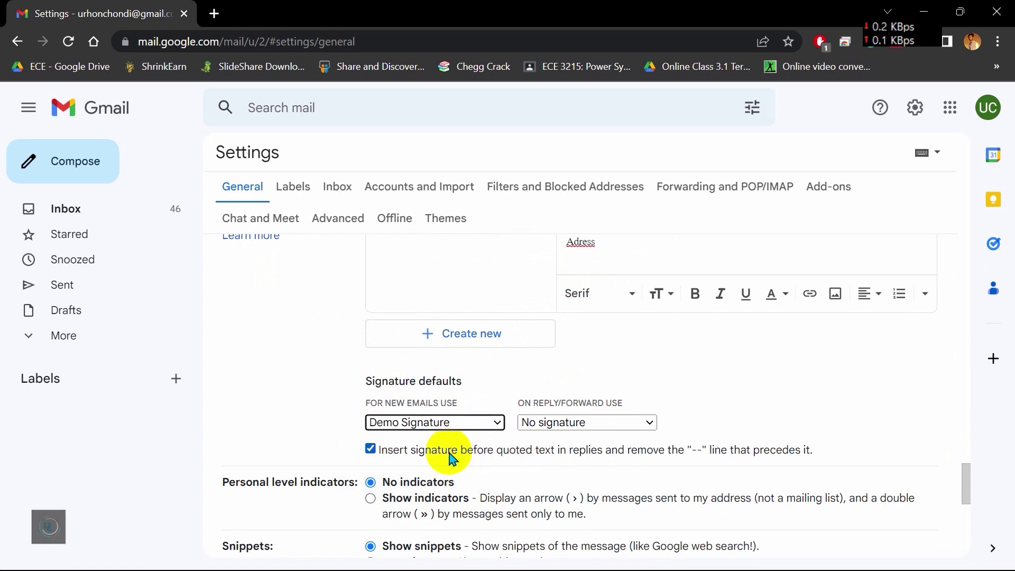
{"action": "left_click", "coordinate": [596, 423]}
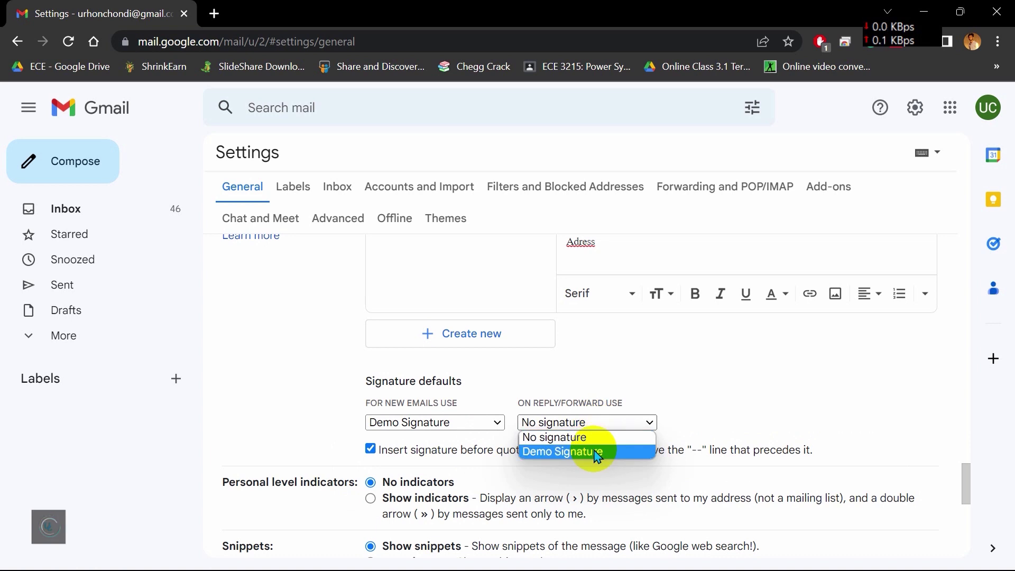
{"action": "left_click", "coordinate": [597, 453]}
Enable inserting the signature before quoted text in replies, and save the settings changes
{"action": "scroll", "coordinate": [537, 423], "scroll_direction": "up", "scroll_amount": 2}
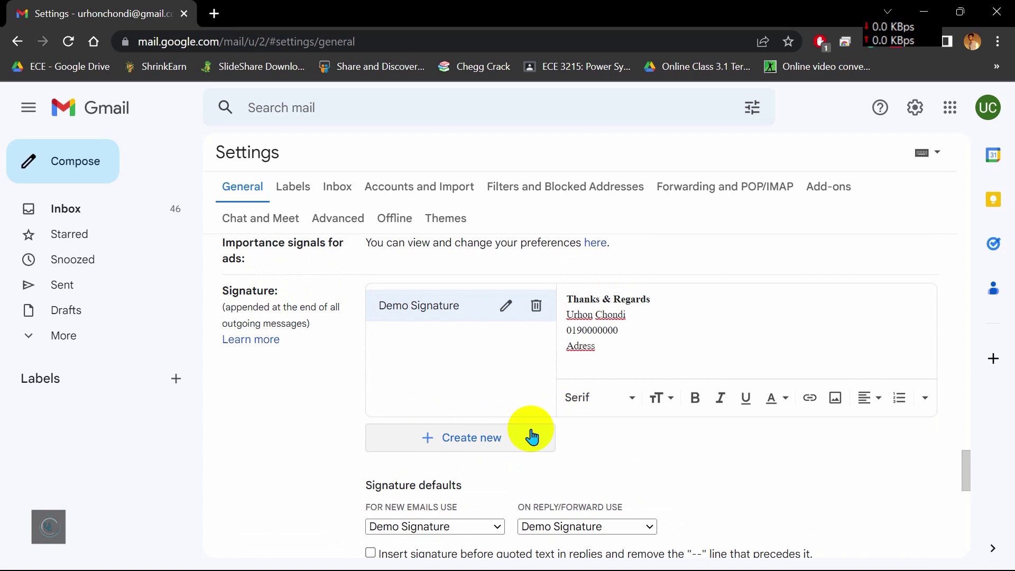
{"action": "scroll", "coordinate": [531, 437], "scroll_direction": "down", "scroll_amount": 3}
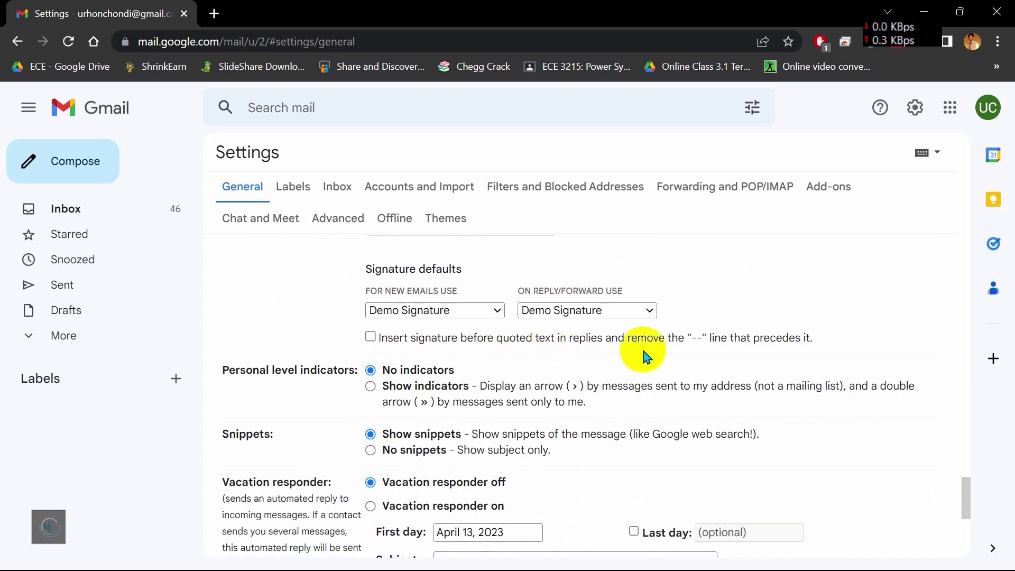
{"action": "left_click", "coordinate": [371, 338]}
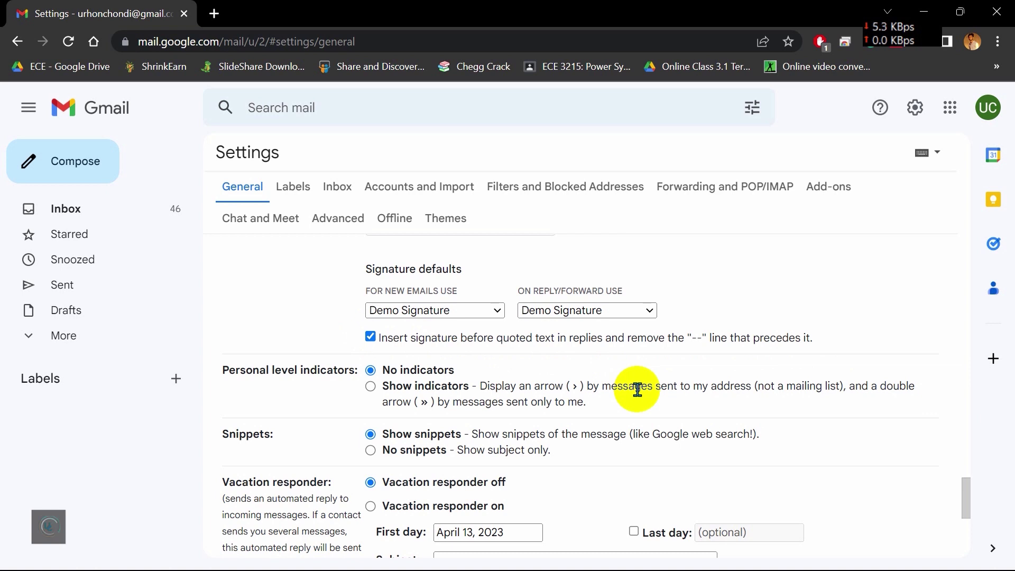
{"action": "scroll", "coordinate": [637, 390], "scroll_direction": "down", "scroll_amount": 5}
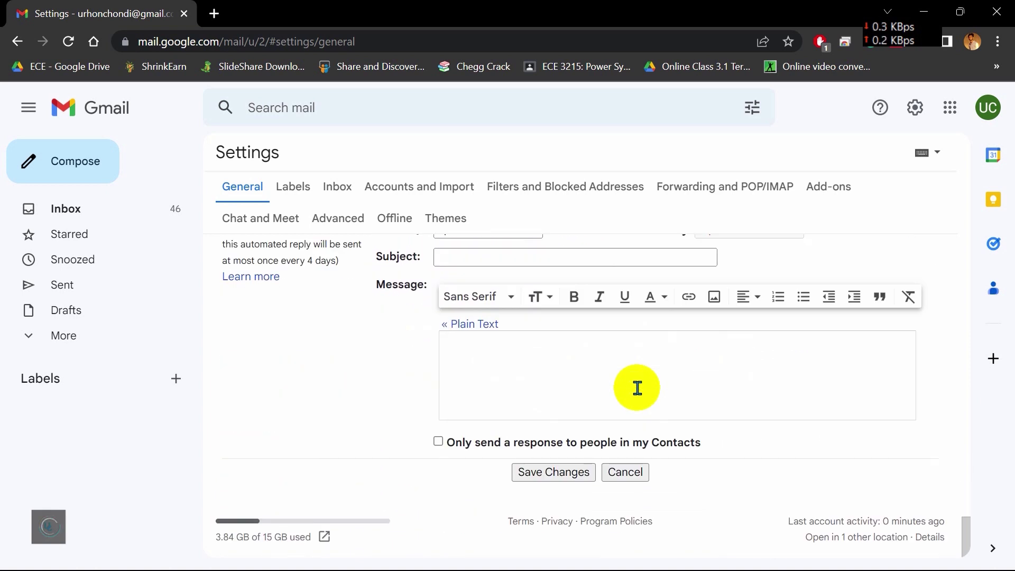
{"action": "left_click", "coordinate": [561, 478]}
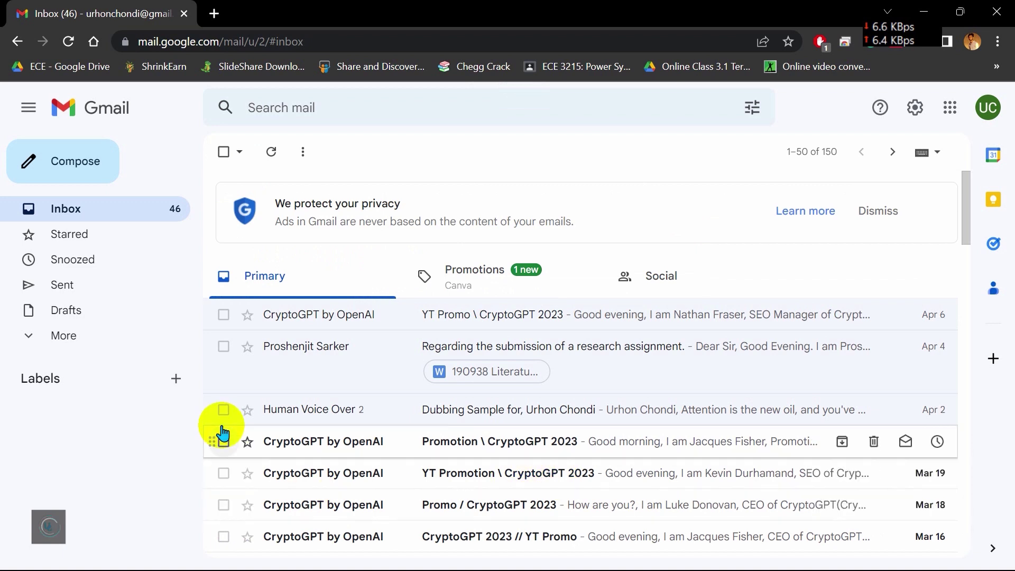
Start a new email message and check the signature block in its body
{"action": "left_click", "coordinate": [77, 169]}
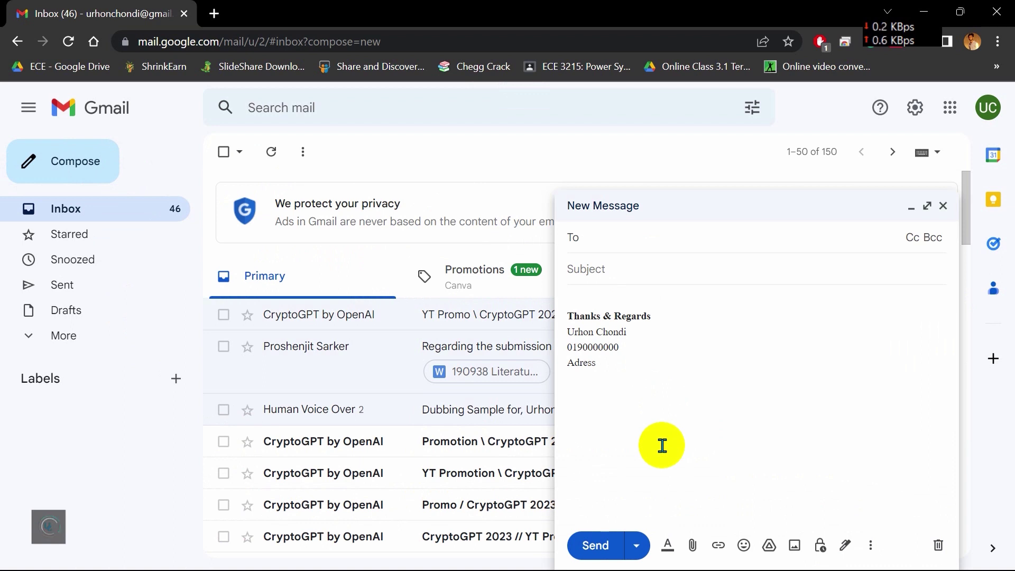
{"action": "left_click", "coordinate": [603, 365]}
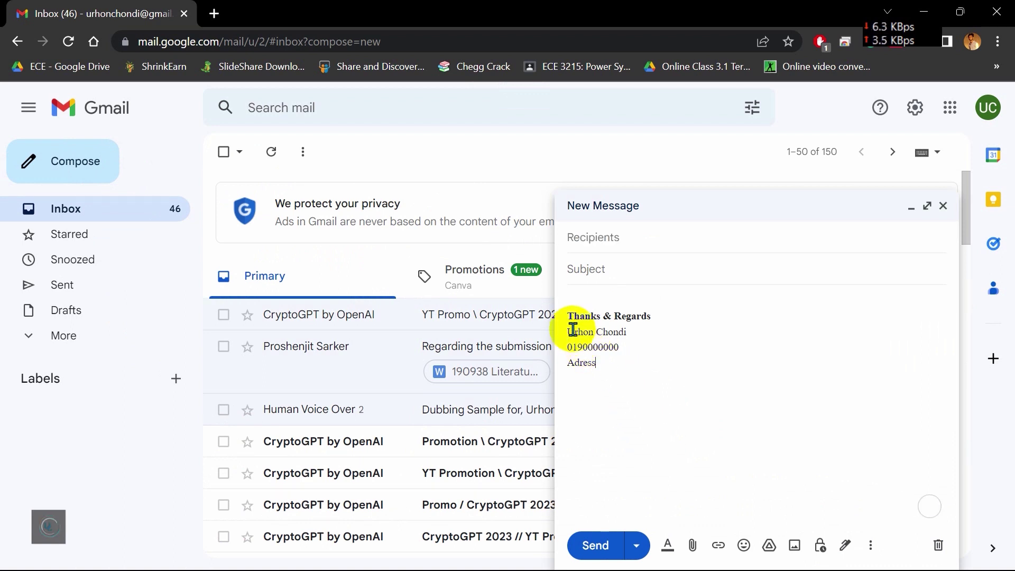
{"action": "left_click_drag", "start_coordinate": [567, 316], "coordinate": [601, 359]}
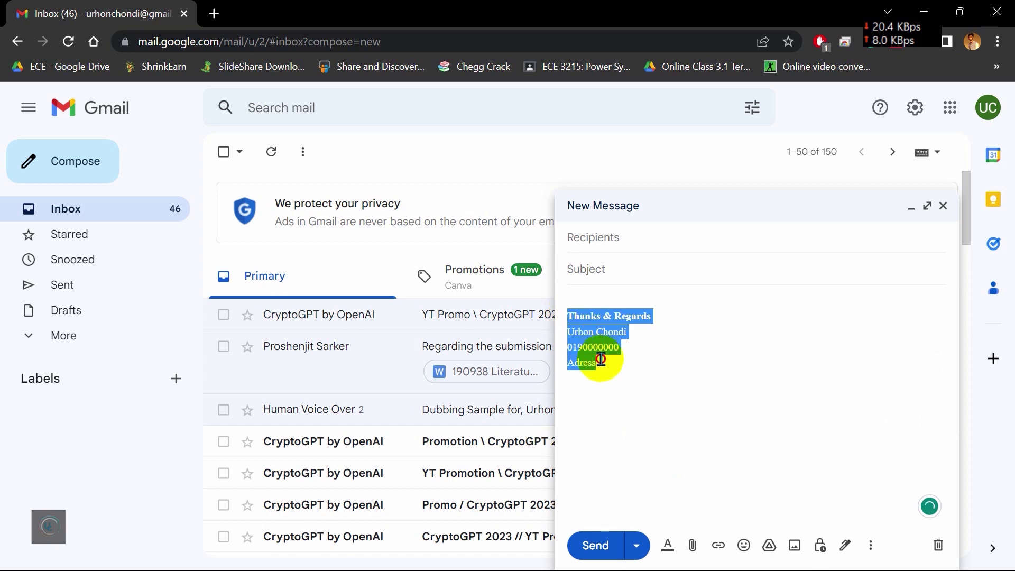